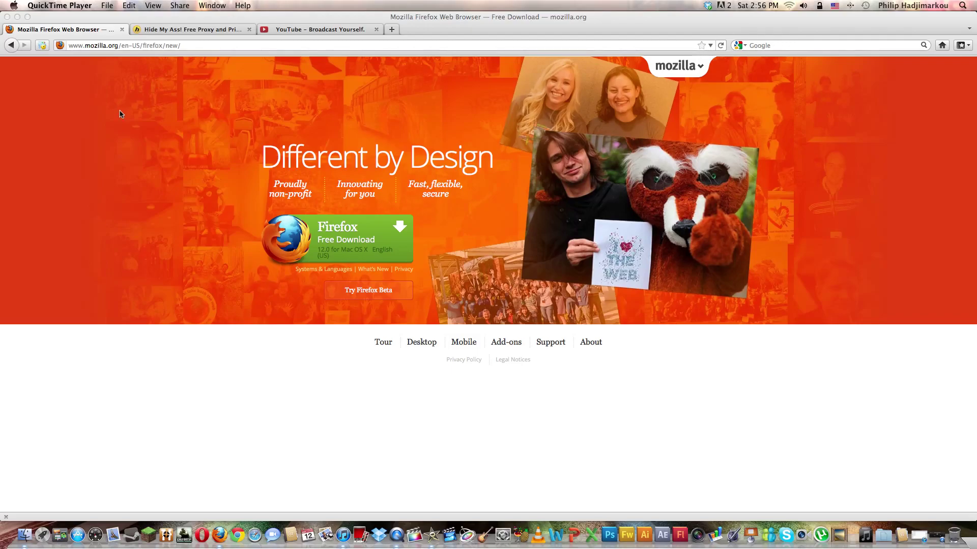
# - Switch to the Hide My Ass! tab to show the hidemyass.com home page
pyautogui.click(196, 30)
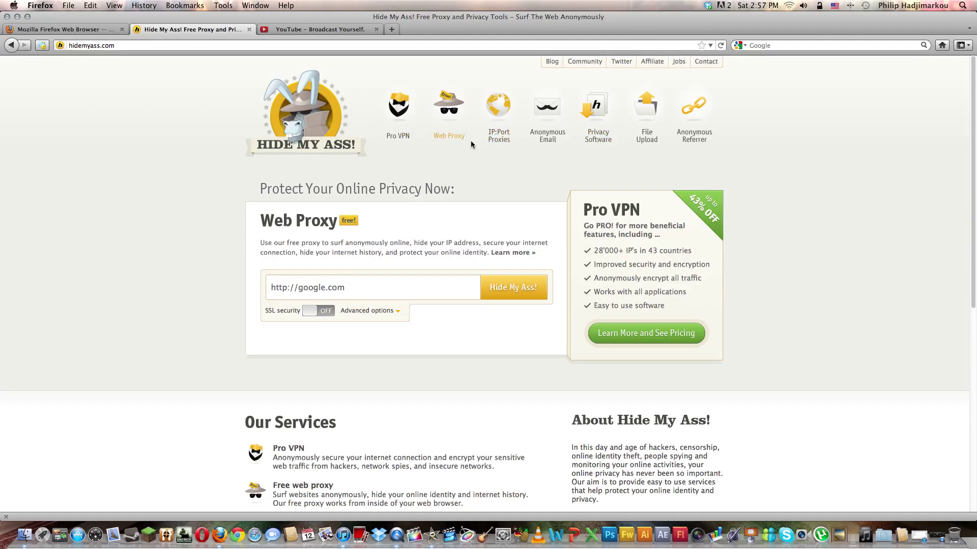
# - On the IP:Port proxy list, exclude slow and medium speeds and connection times
pyautogui.click(506, 121)
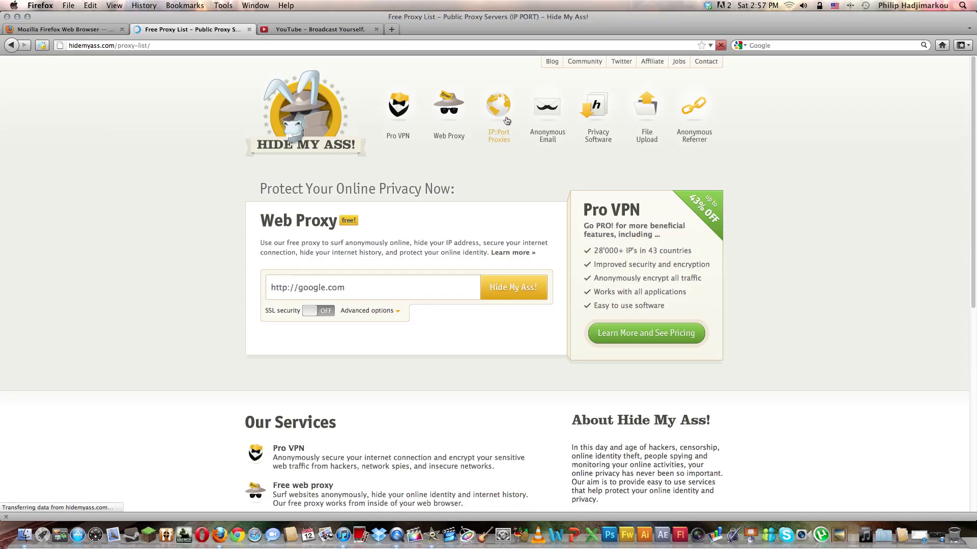
pyautogui.scroll(-5, 706, 250)
pyautogui.scroll(1, 707, 248)
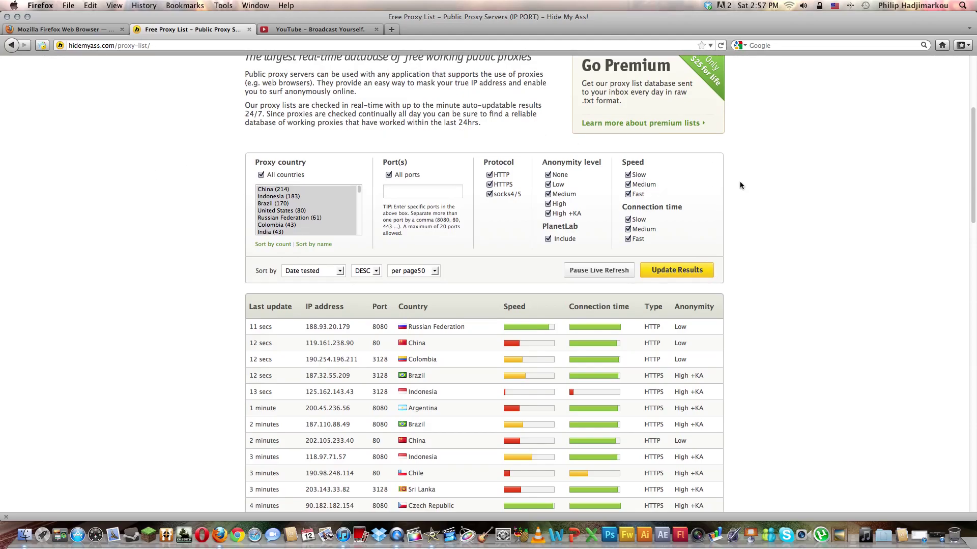
pyautogui.click(628, 175)
pyautogui.click(627, 184)
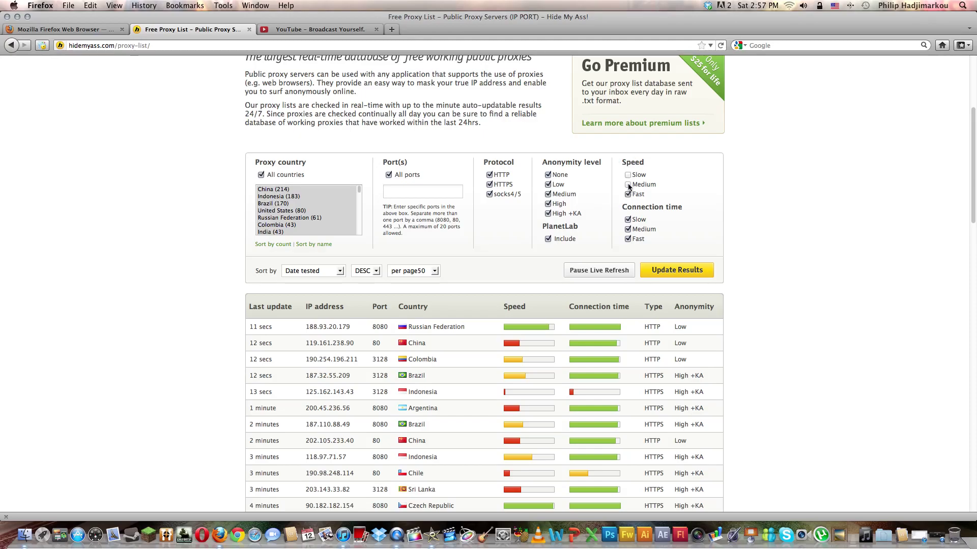
pyautogui.click(628, 219)
pyautogui.click(627, 229)
# - Keep only high-anonymity proxies from the United States and update the results
pyautogui.click(558, 177)
pyautogui.click(558, 186)
pyautogui.click(558, 195)
pyautogui.click(259, 175)
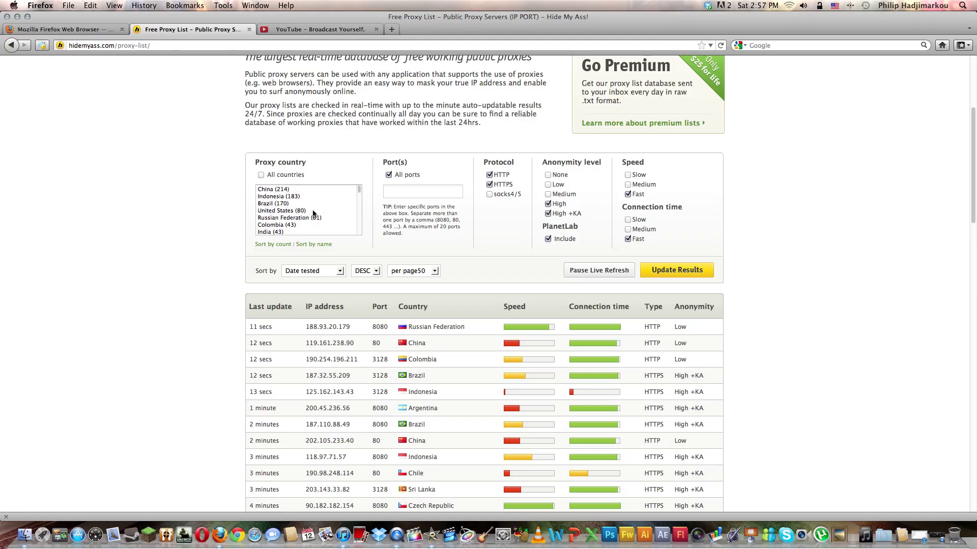
pyautogui.scroll(-1, 312, 213)
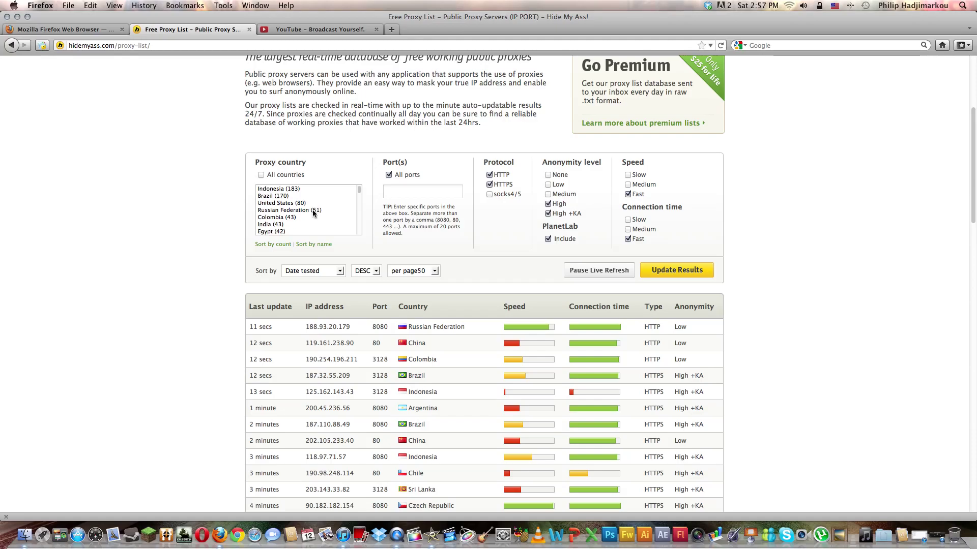
pyautogui.click(296, 202)
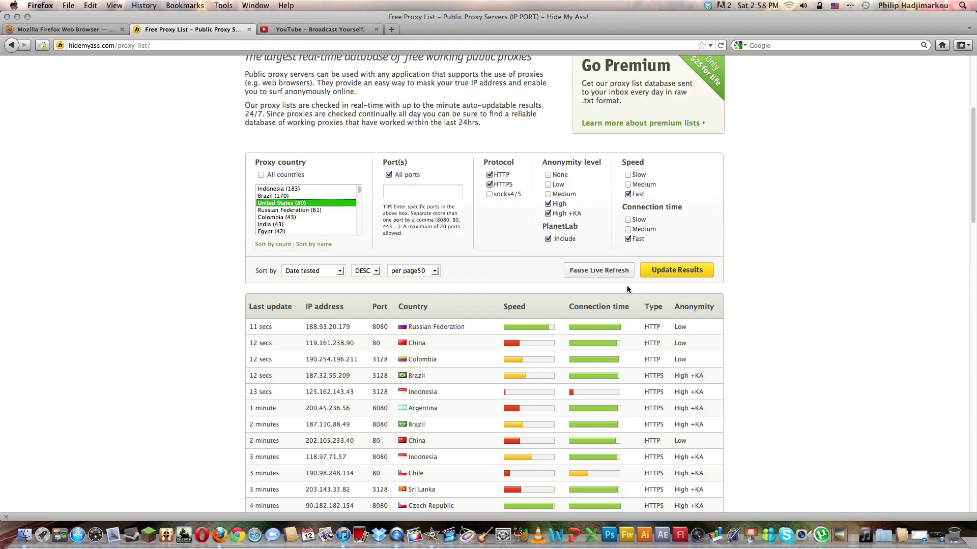
pyautogui.click(404, 327)
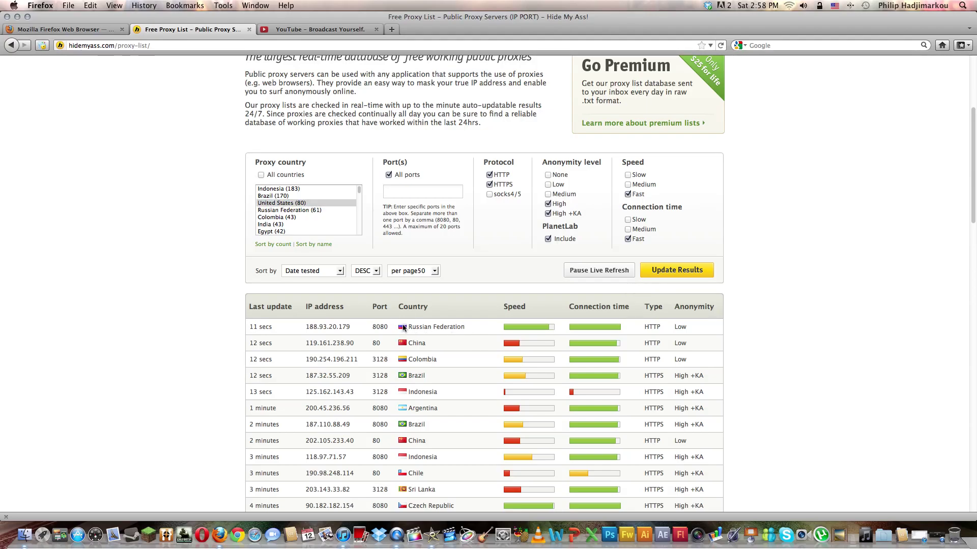
pyautogui.click(689, 277)
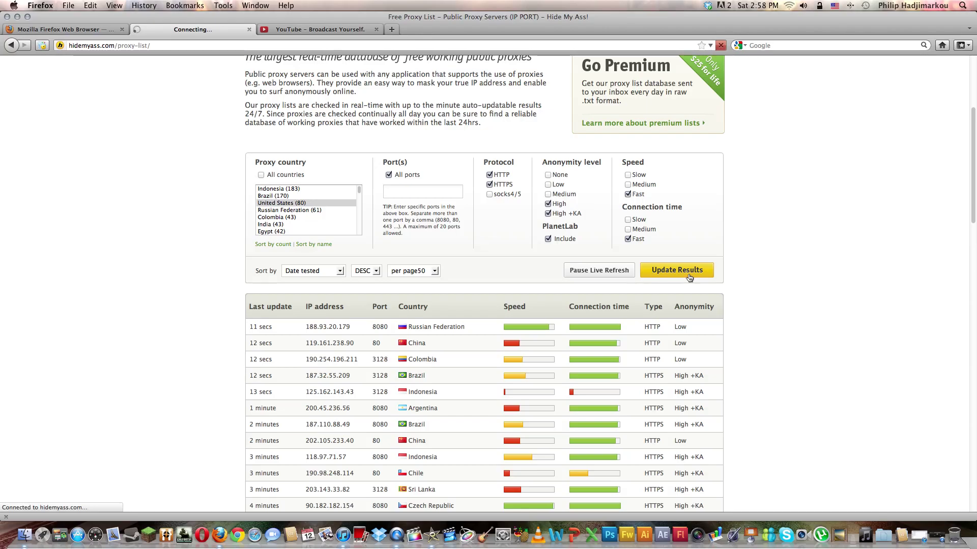
pyautogui.scroll(-7, 688, 273)
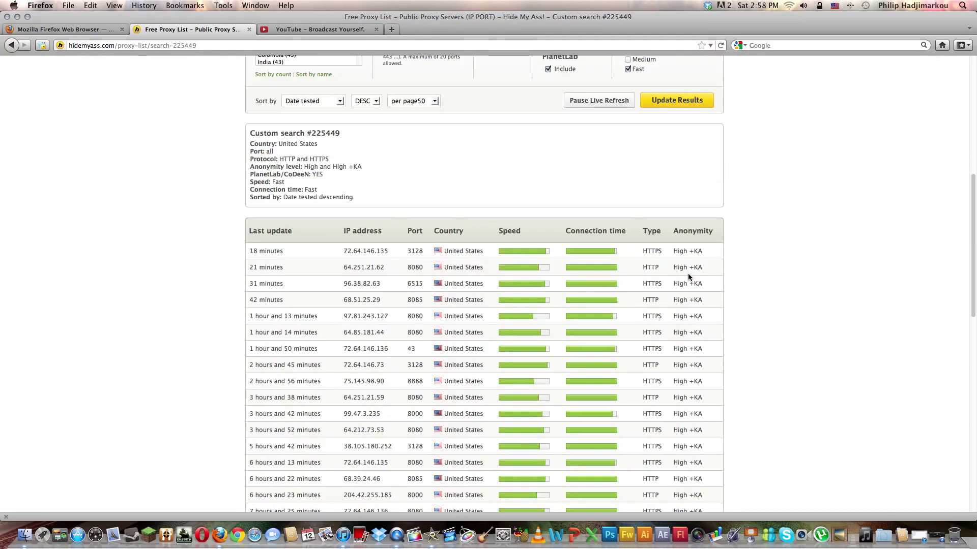
pyautogui.scroll(-3, 688, 275)
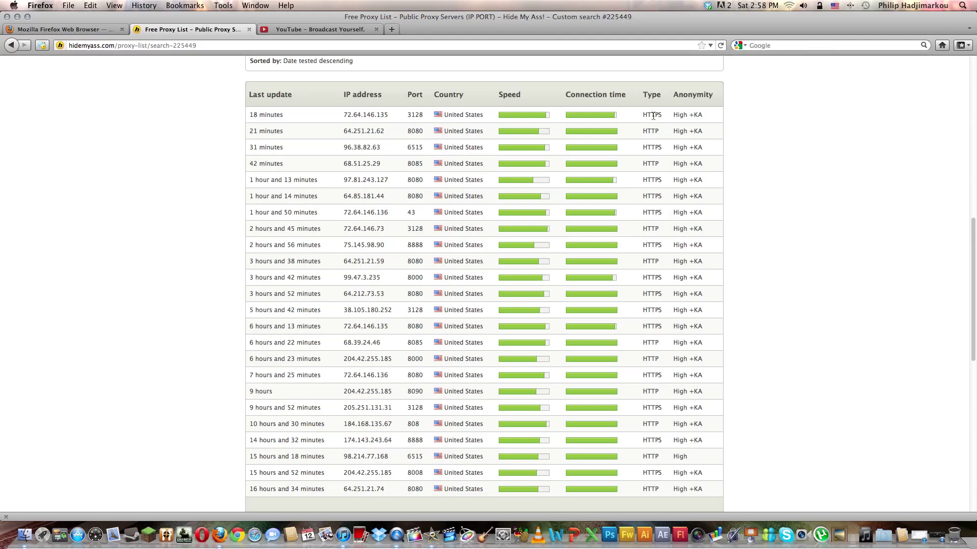
pyautogui.moveTo(642, 115); pyautogui.dragTo(661, 116)
pyautogui.click(683, 116)
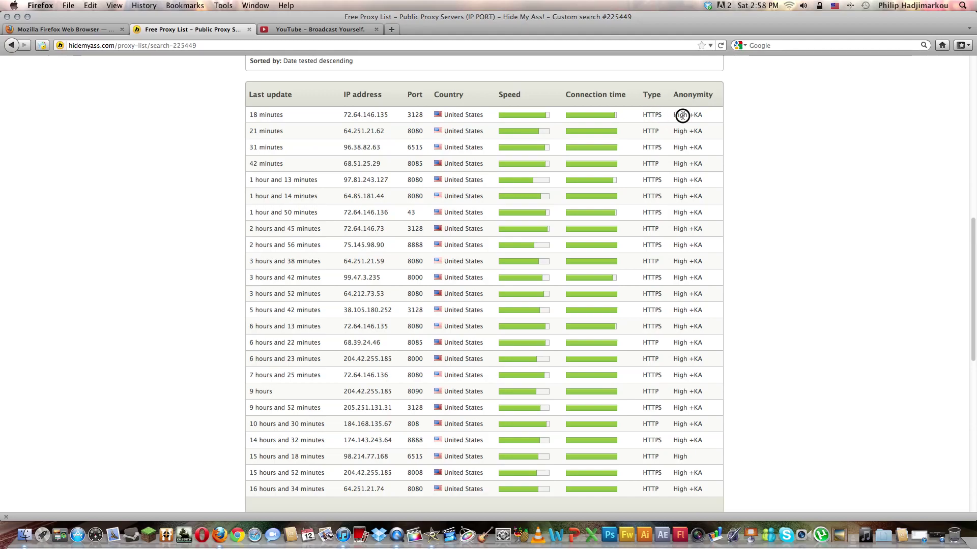
pyautogui.scroll(-3, 698, 185)
pyautogui.scroll(15, 698, 185)
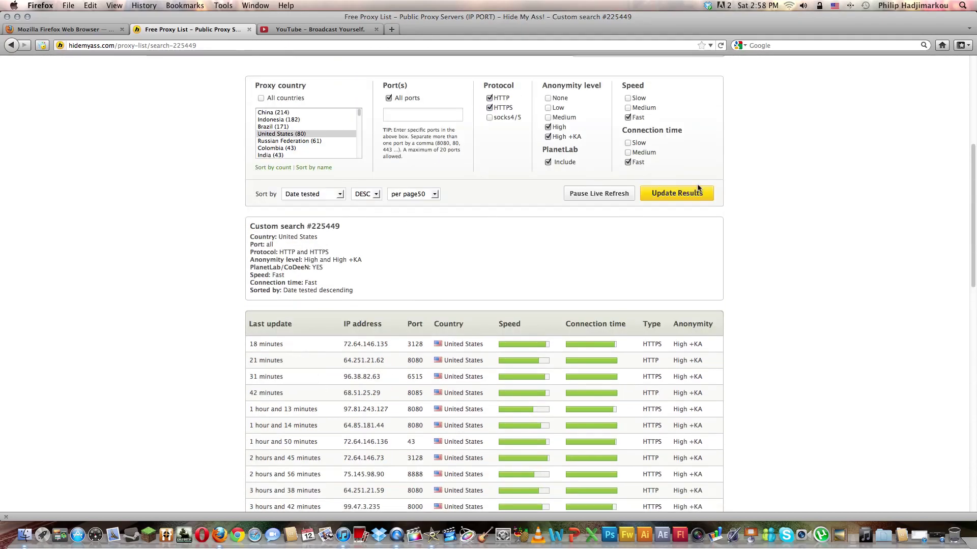
pyautogui.scroll(-6, 698, 187)
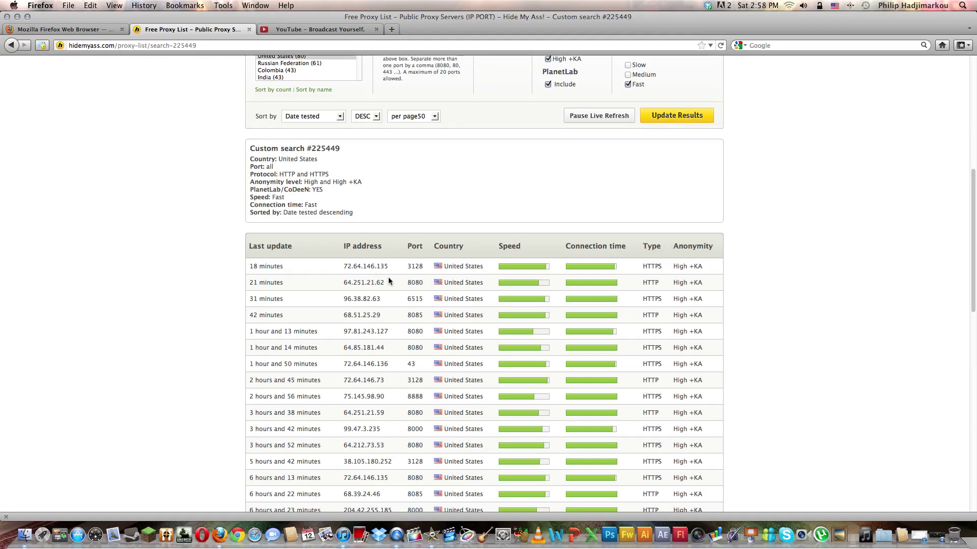
# - Open Connection Settings from Firefox Preferences under Advanced > Network
pyautogui.click(46, 9)
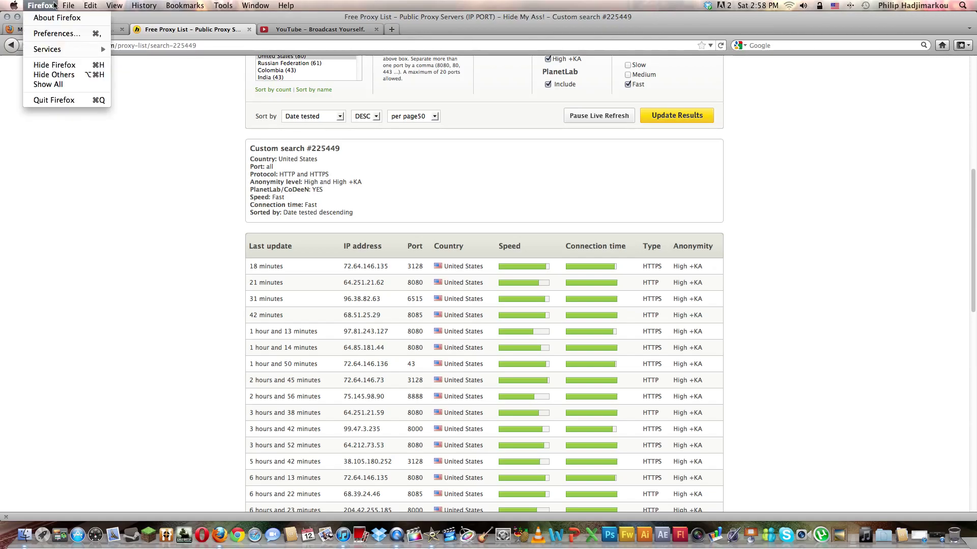
pyautogui.click(53, 35)
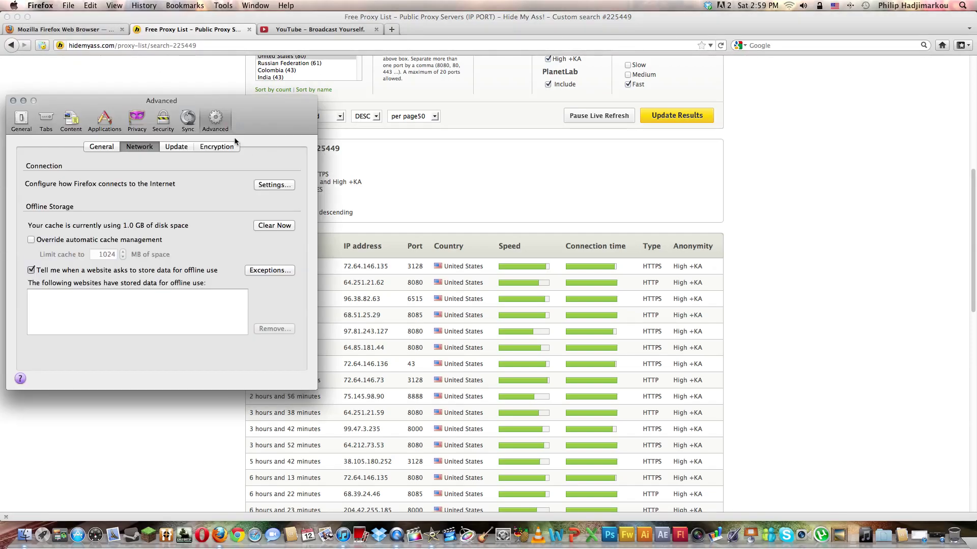
pyautogui.click(158, 124)
pyautogui.click(219, 120)
pyautogui.click(100, 148)
pyautogui.click(130, 147)
pyautogui.click(112, 151)
pyautogui.click(129, 151)
pyautogui.click(274, 185)
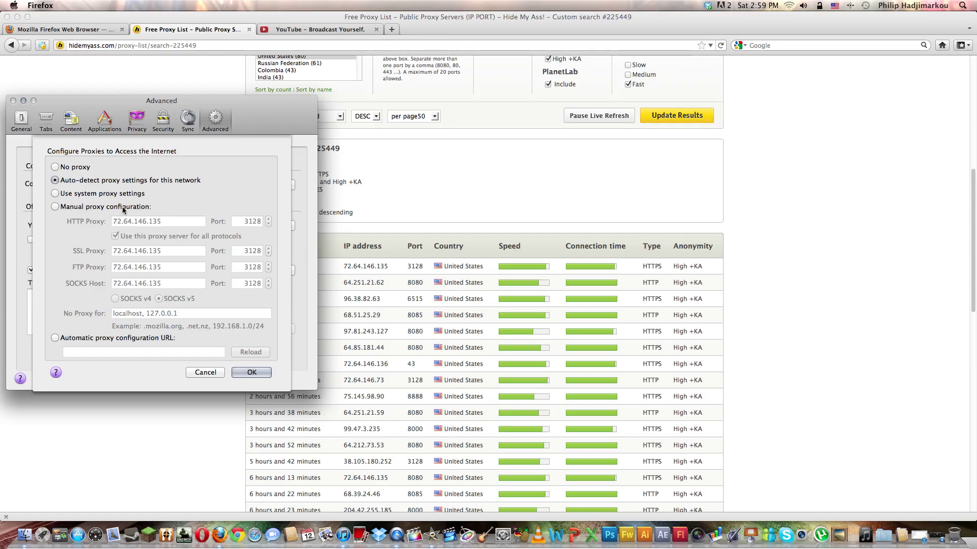
# - Switch to manual proxy configuration with HTTP proxy 72.64.146.135, port 3128
pyautogui.click(101, 207)
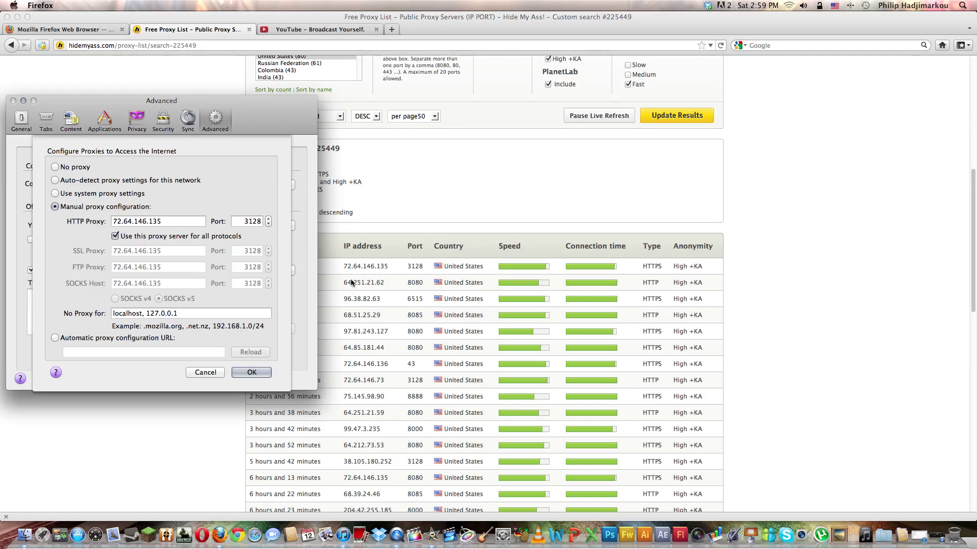
pyautogui.doubleClick(161, 222)
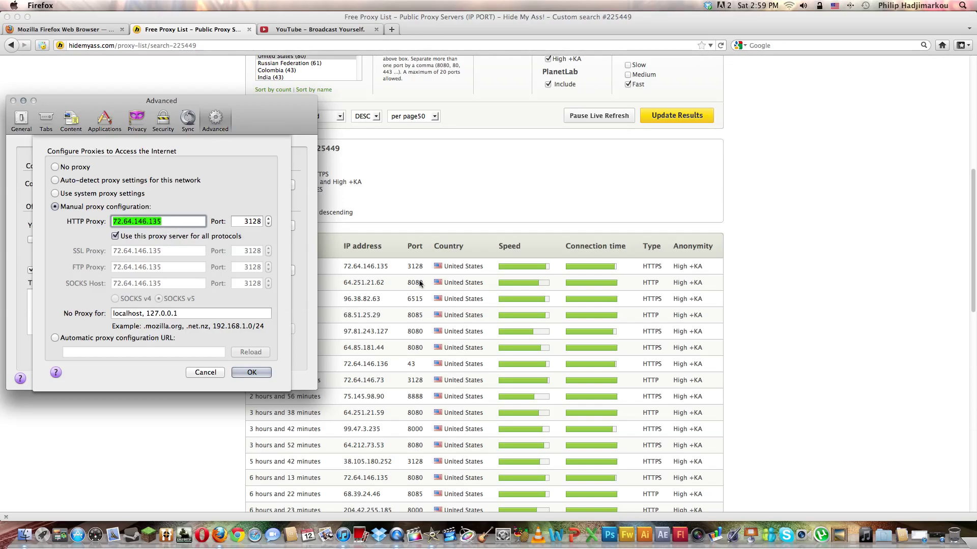
pyautogui.press('Tab')
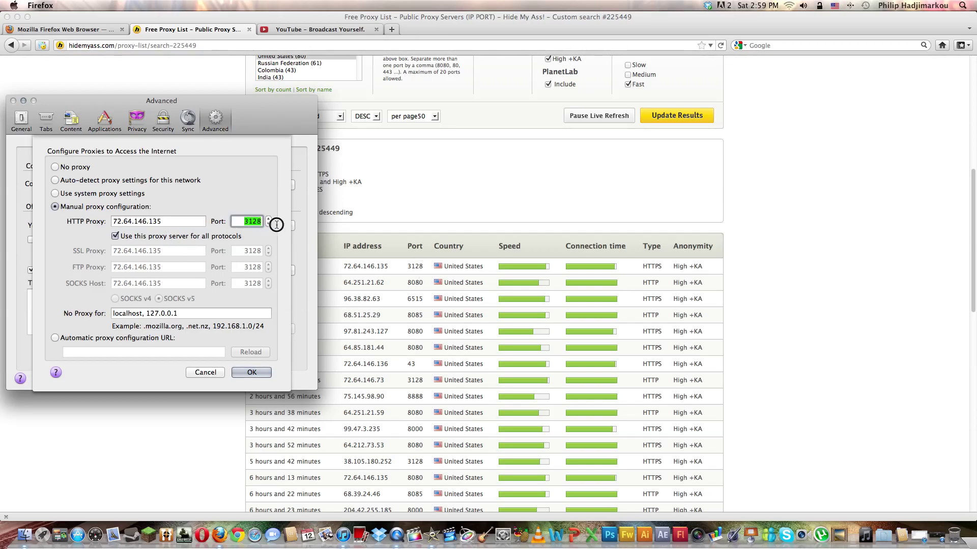
pyautogui.click(260, 221)
# - Use this proxy server for all protocols and save the connection settings
pyautogui.click(116, 237)
pyautogui.click(116, 237)
pyautogui.click(116, 237)
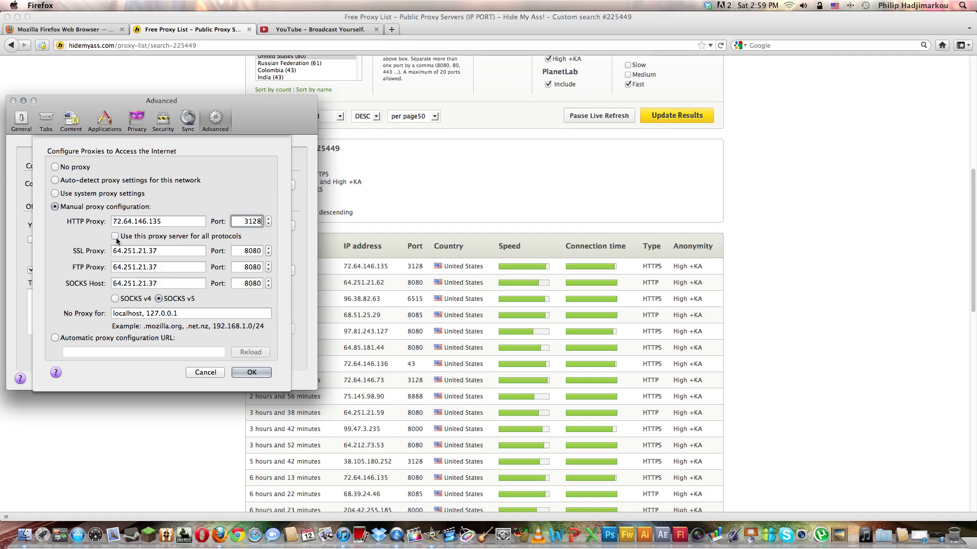
pyautogui.click(116, 237)
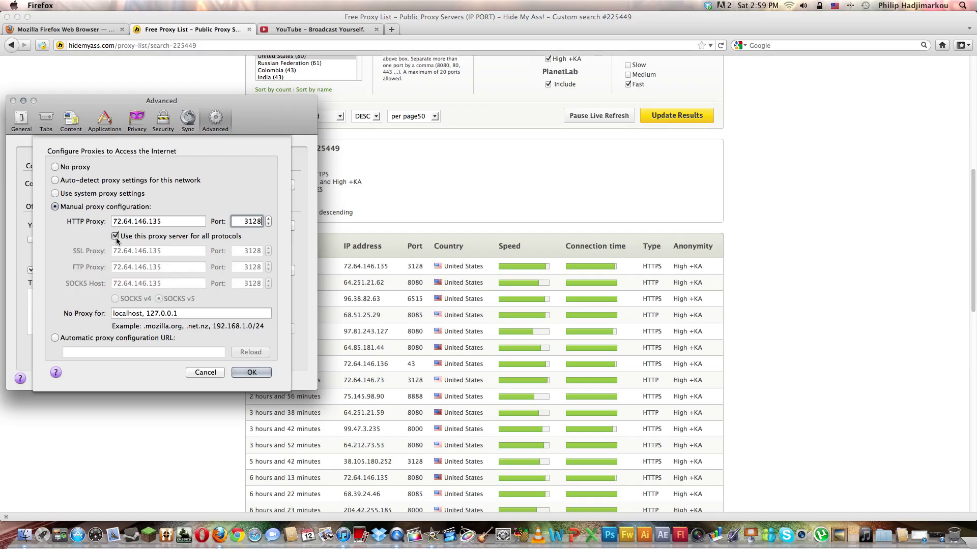
pyautogui.doubleClick(182, 314)
pyautogui.tripleClick(182, 314)
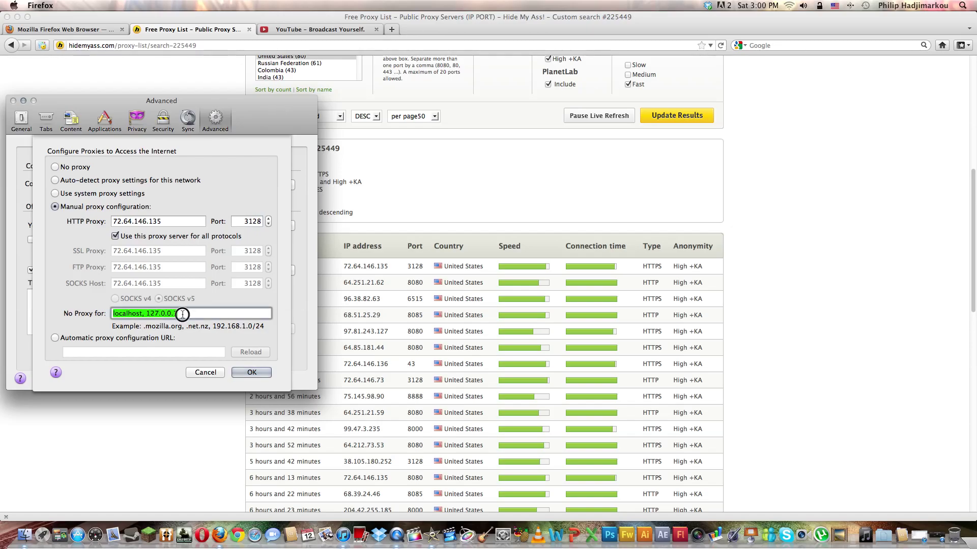
pyautogui.click(189, 315)
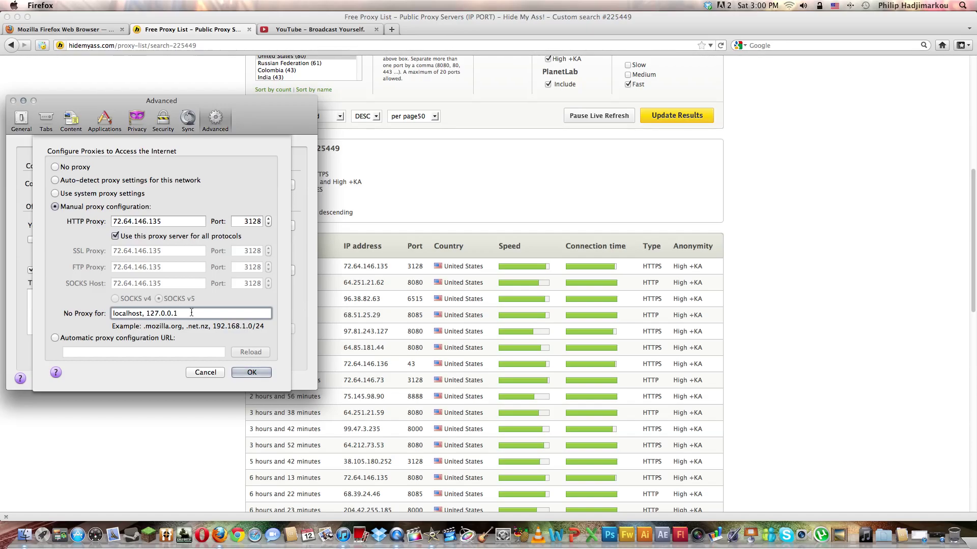
pyautogui.click(252, 372)
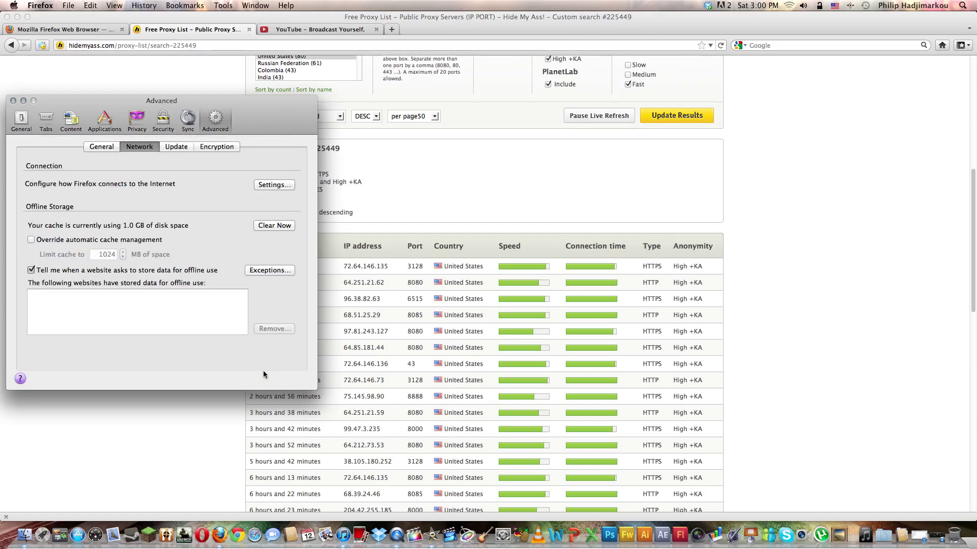
pyautogui.click(13, 100)
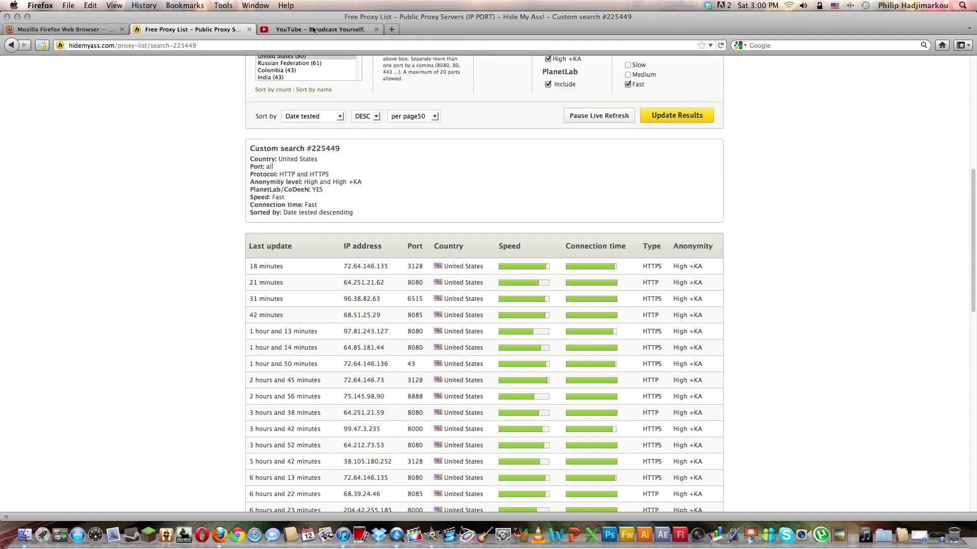
pyautogui.click(297, 33)
pyautogui.click(255, 45)
pyautogui.click(255, 45)
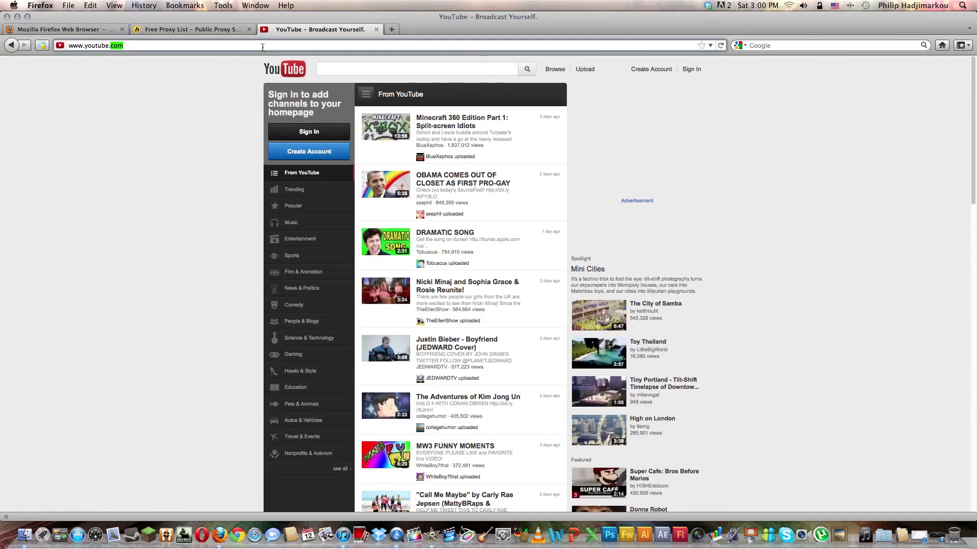
pyautogui.write('/')
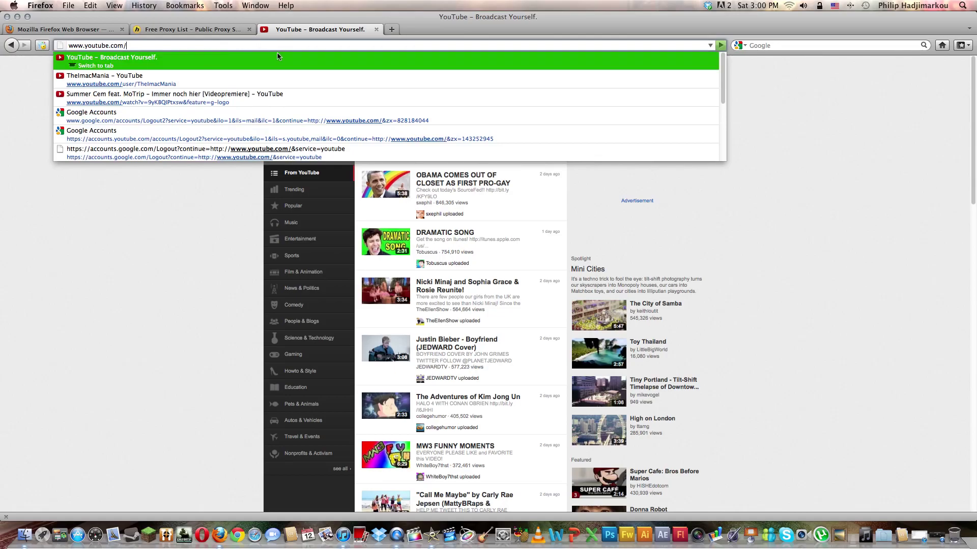
pyautogui.write('part')
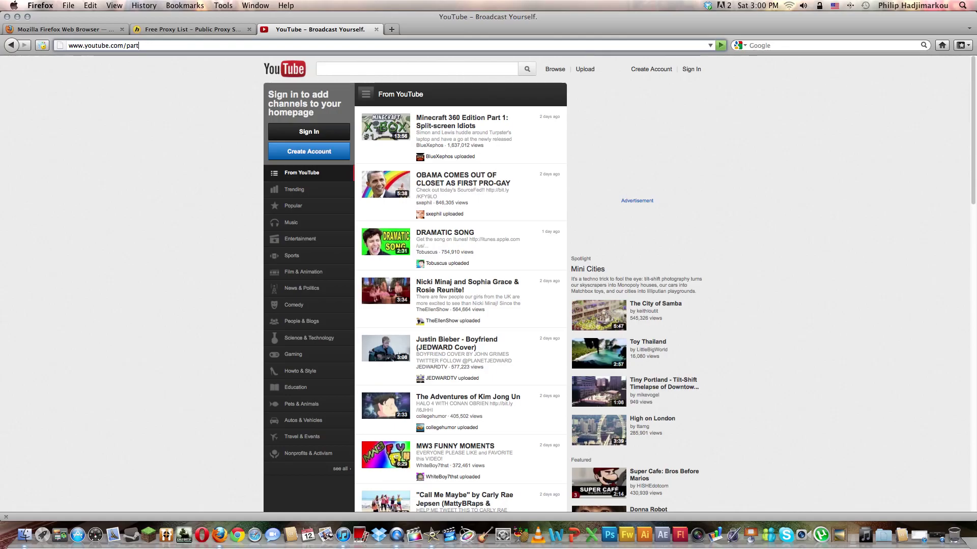
pyautogui.write('ne')
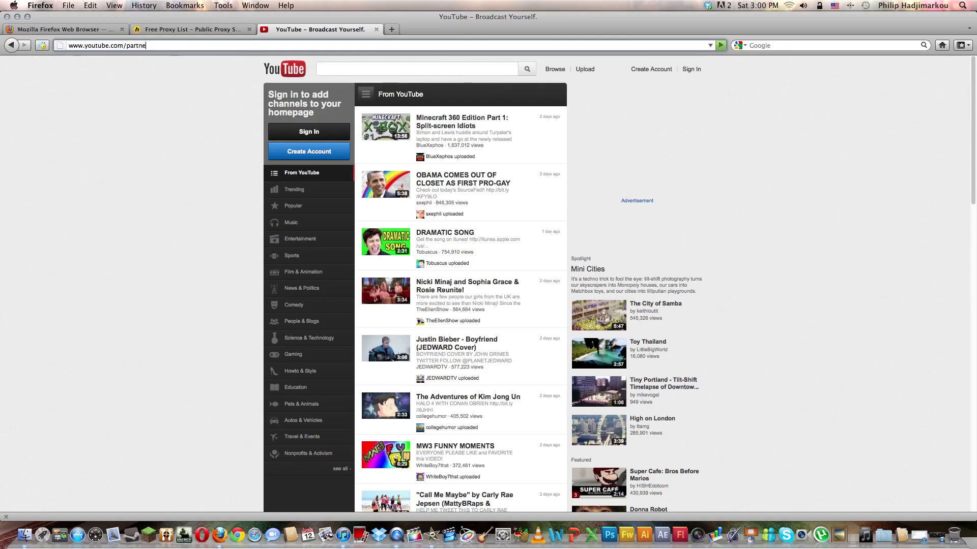
pyautogui.write('rs')
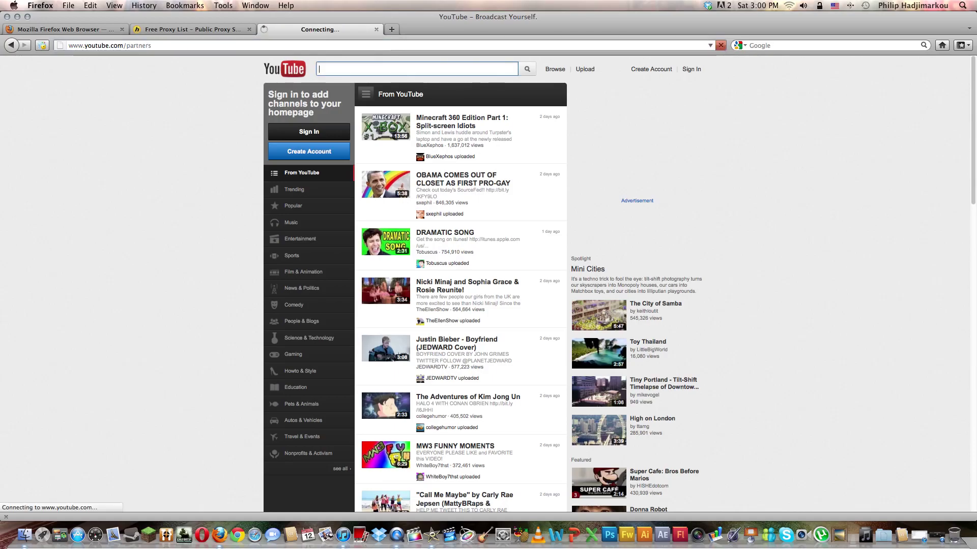
pyautogui.press('Return')
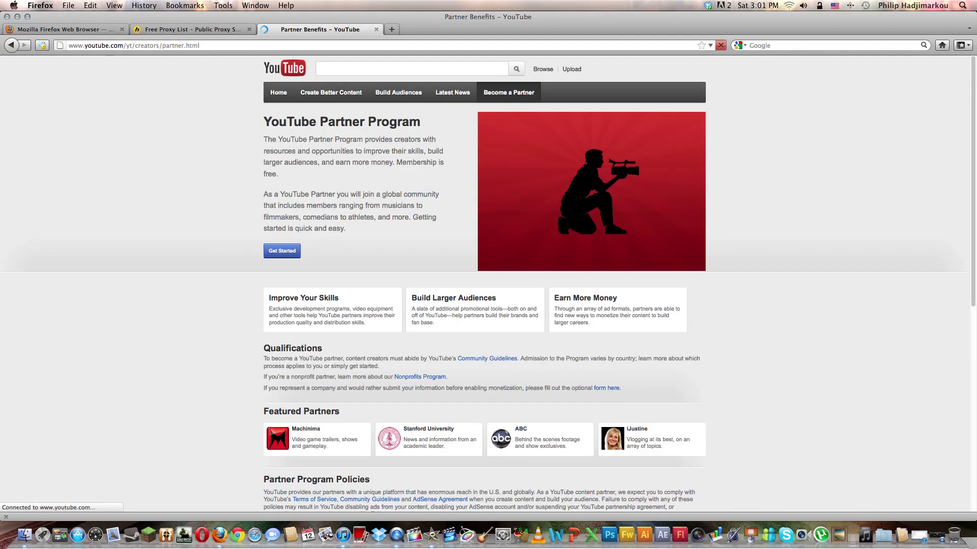
pyautogui.click(281, 249)
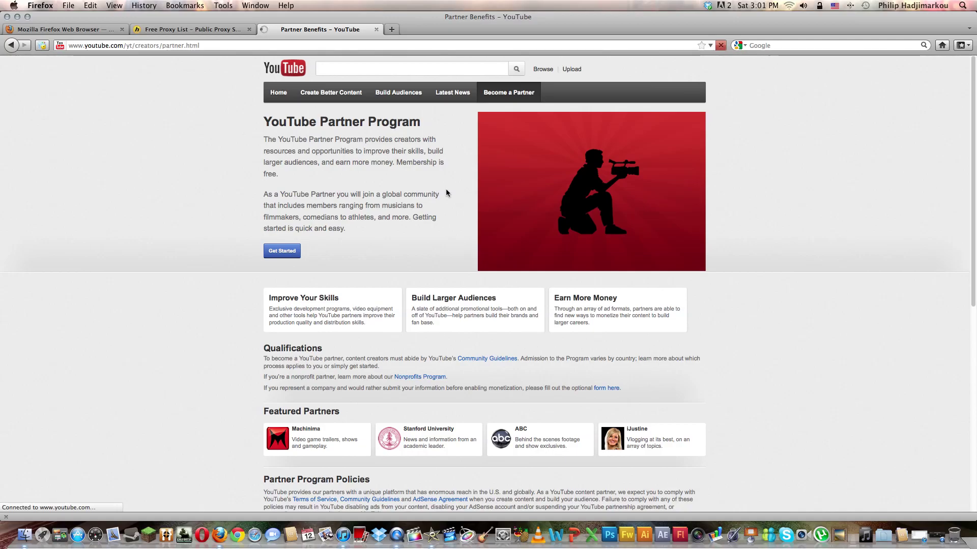
# - Close the YouTube Partner Benefits and Free Proxy List tabs
pyautogui.click(377, 30)
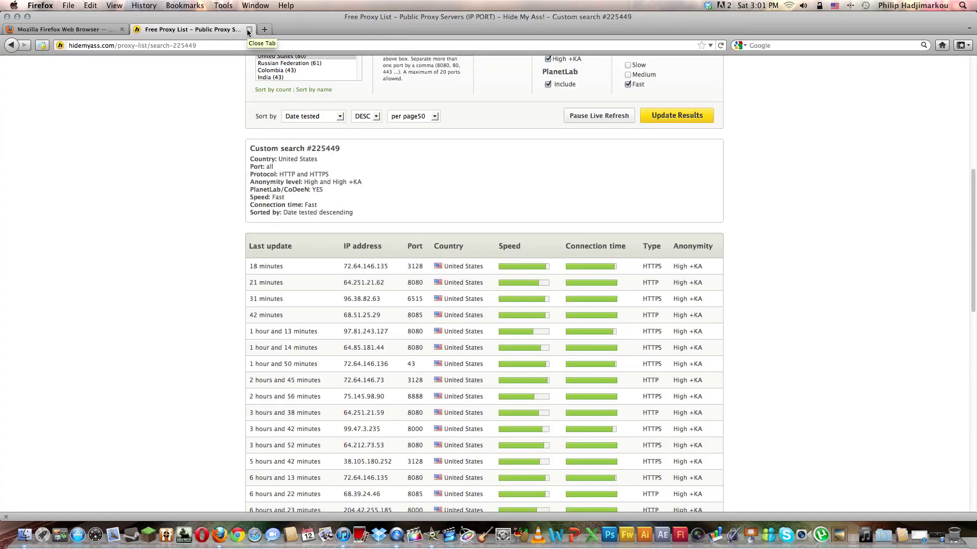
pyautogui.scroll(7, 274, 113)
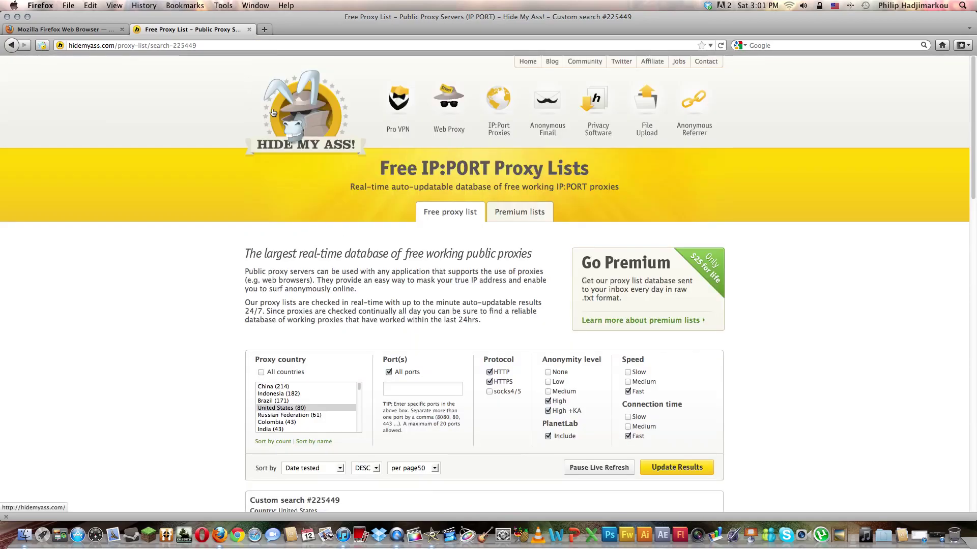
pyautogui.click(249, 29)
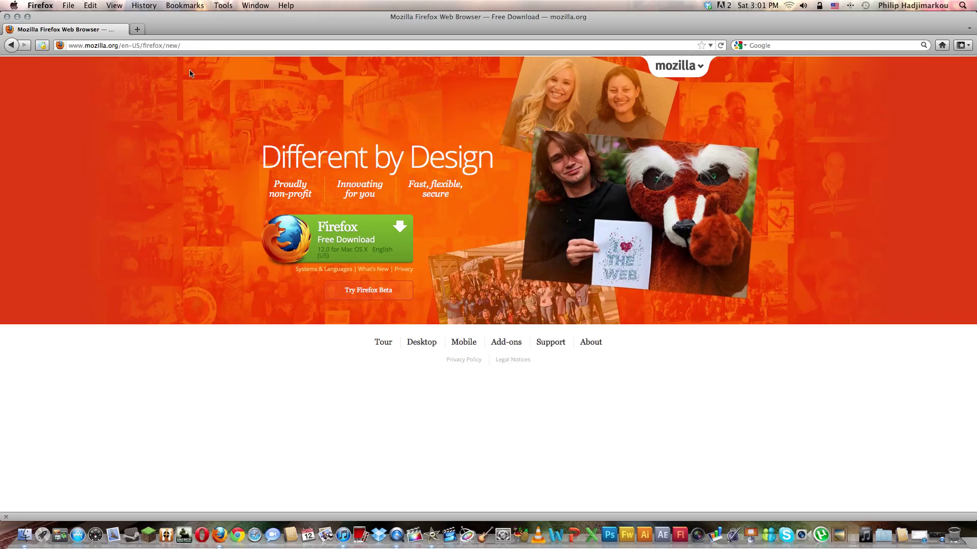